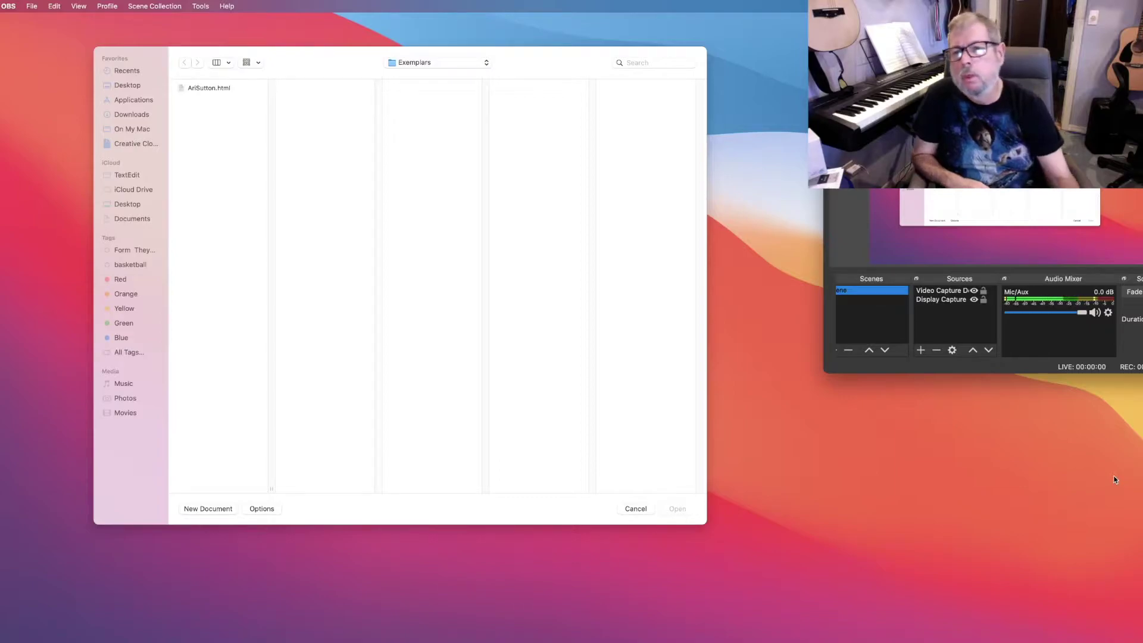
# Refocus TextEdit's Open dialog, centre it on screen, and open TextEdit Preferences
pyautogui.click(282, 54)
pyautogui.press('super+h')
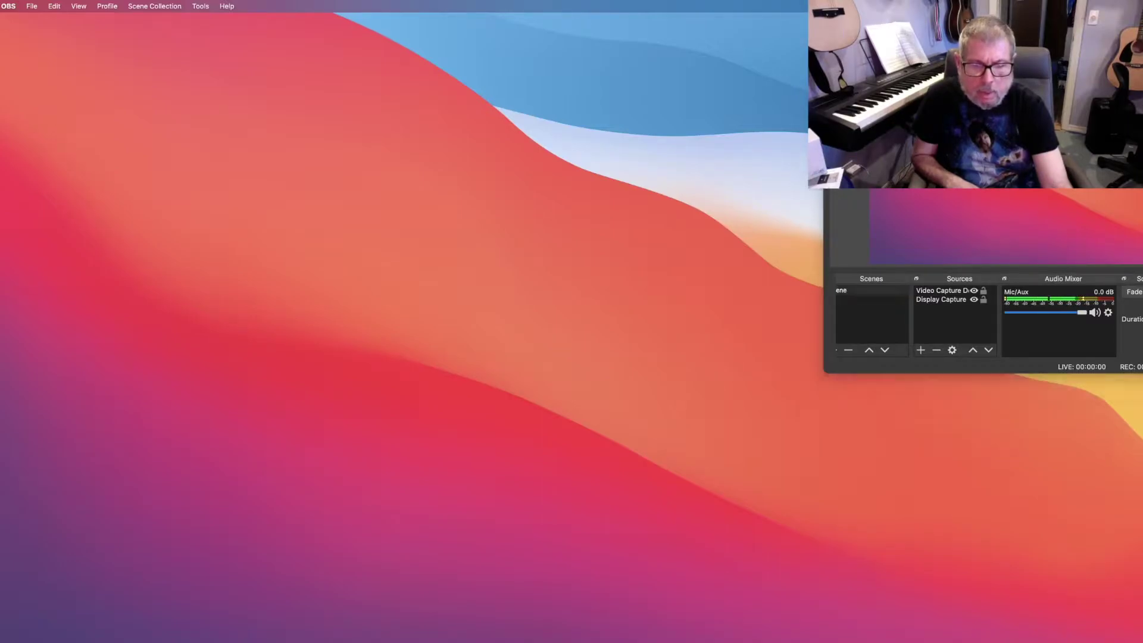
pyautogui.press('super+Tab')
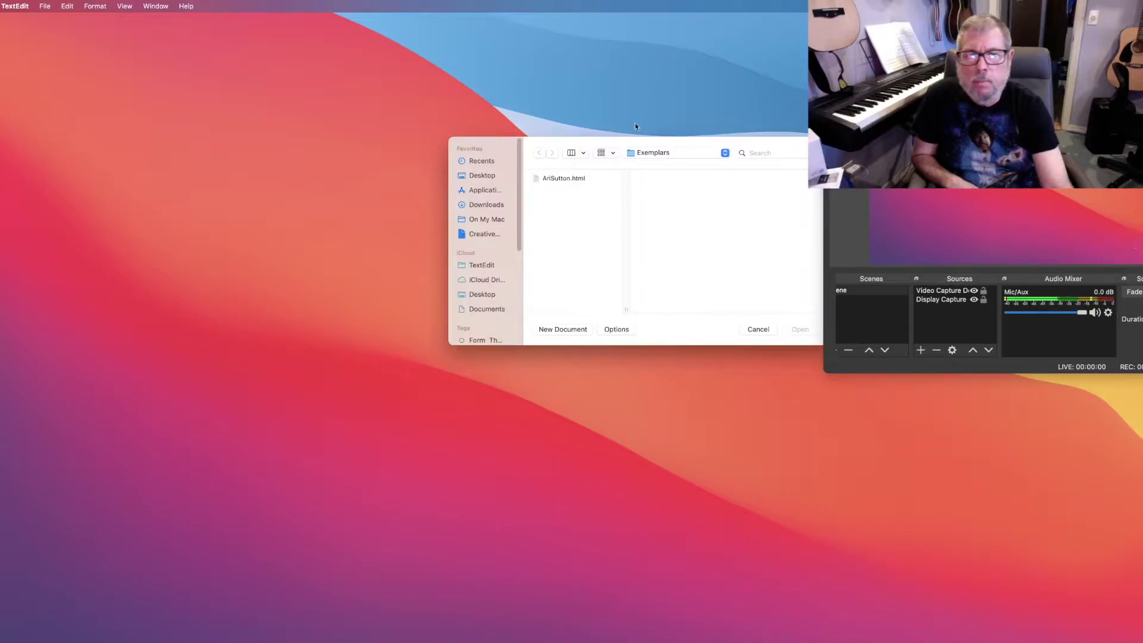
pyautogui.moveTo(783, 145); pyautogui.dragTo(540, 148)
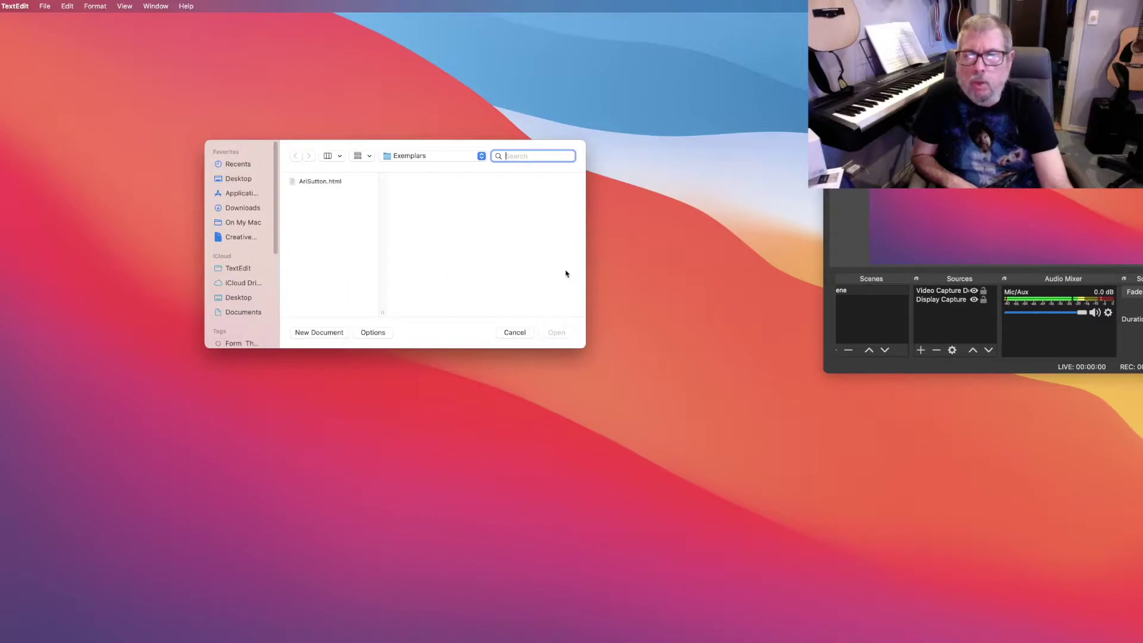
pyautogui.click(12, 9)
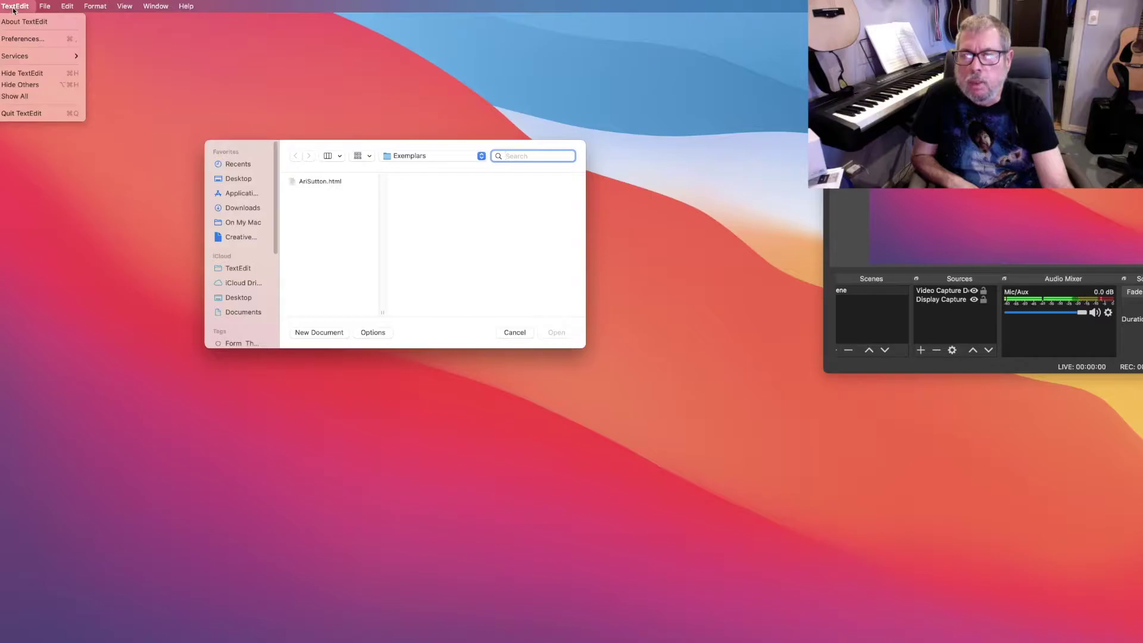
pyautogui.click(22, 39)
# Move the Preferences window over the Open dialog and choose to change the plain text font
pyautogui.moveTo(284, 262); pyautogui.dragTo(432, 99)
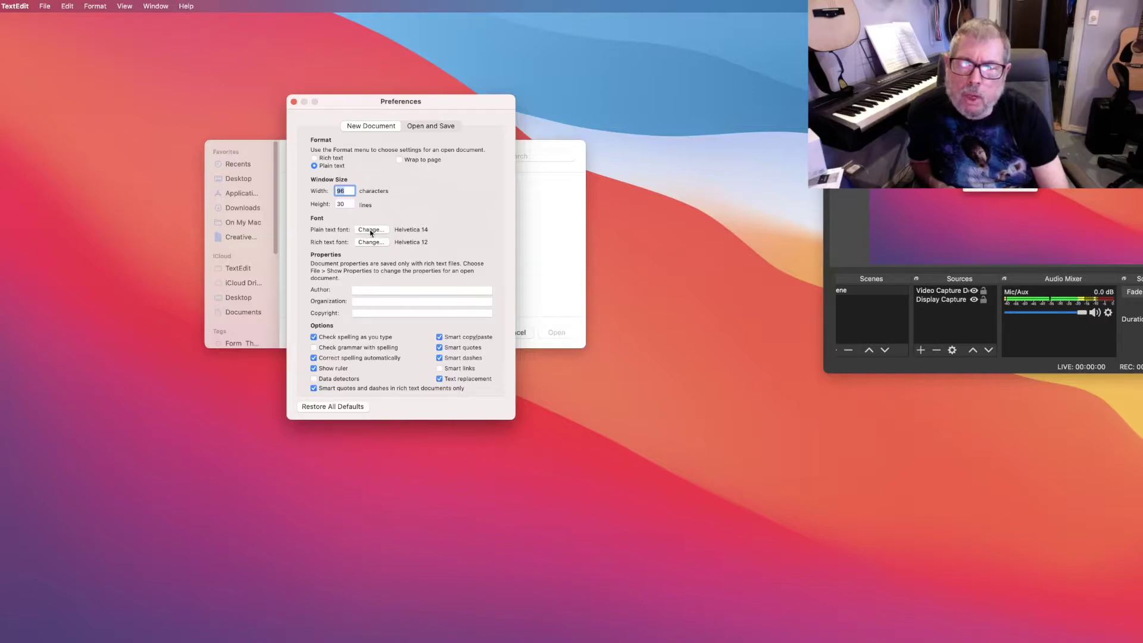
pyautogui.click(382, 230)
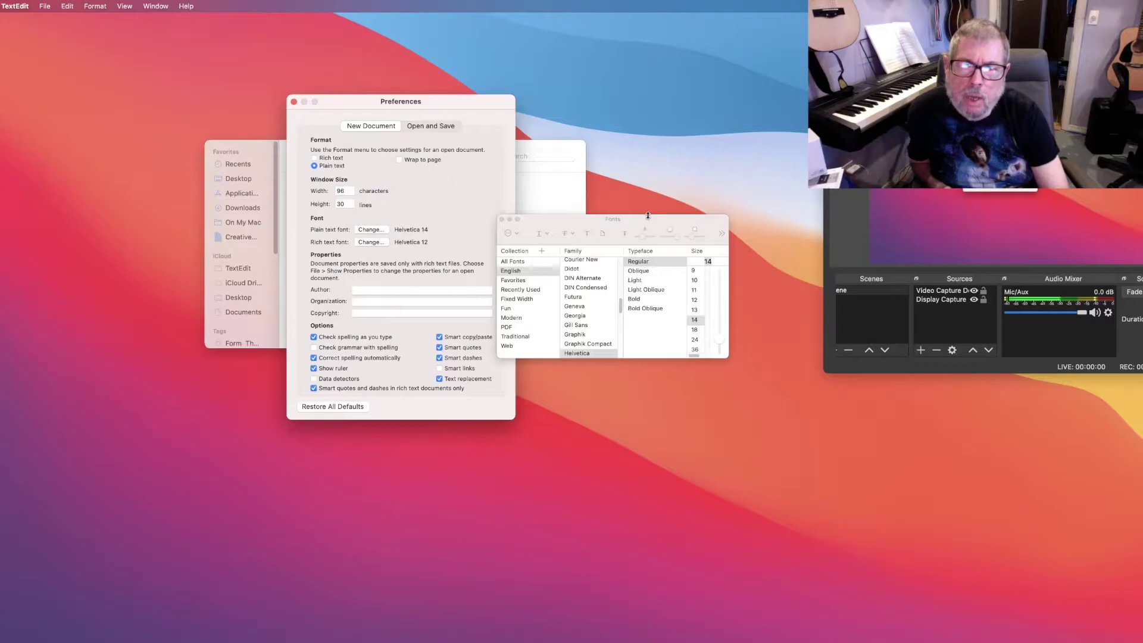
# In the enlarged Fonts panel, keep Helvetica, set size 18 then 19, and close the panel
pyautogui.moveTo(648, 220); pyautogui.dragTo(326, 114)
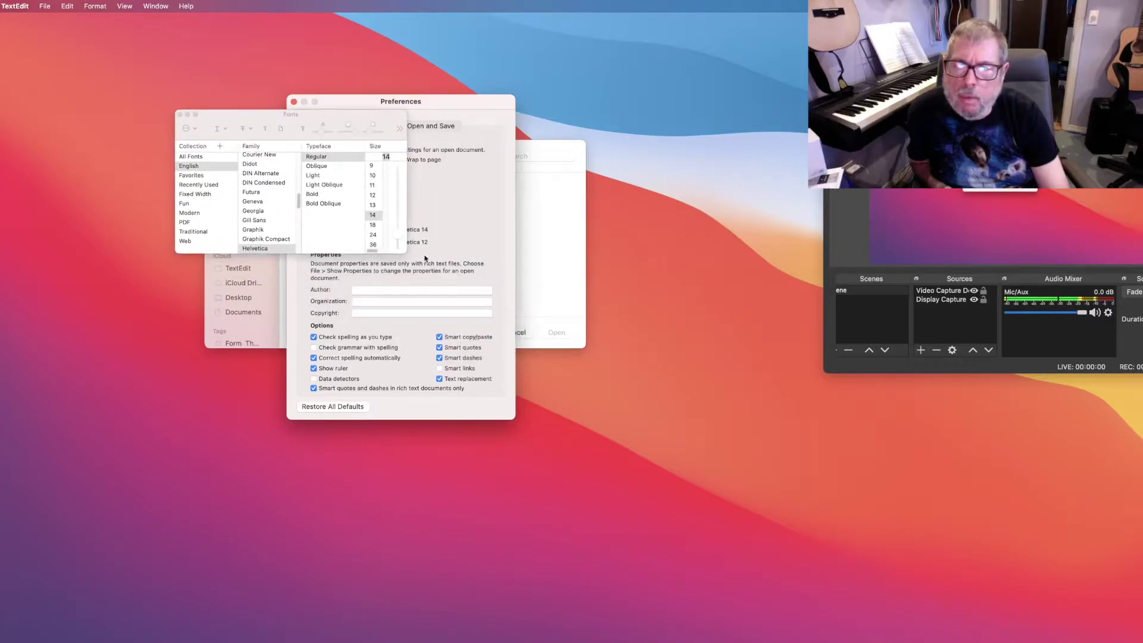
pyautogui.doubleClick(406, 252)
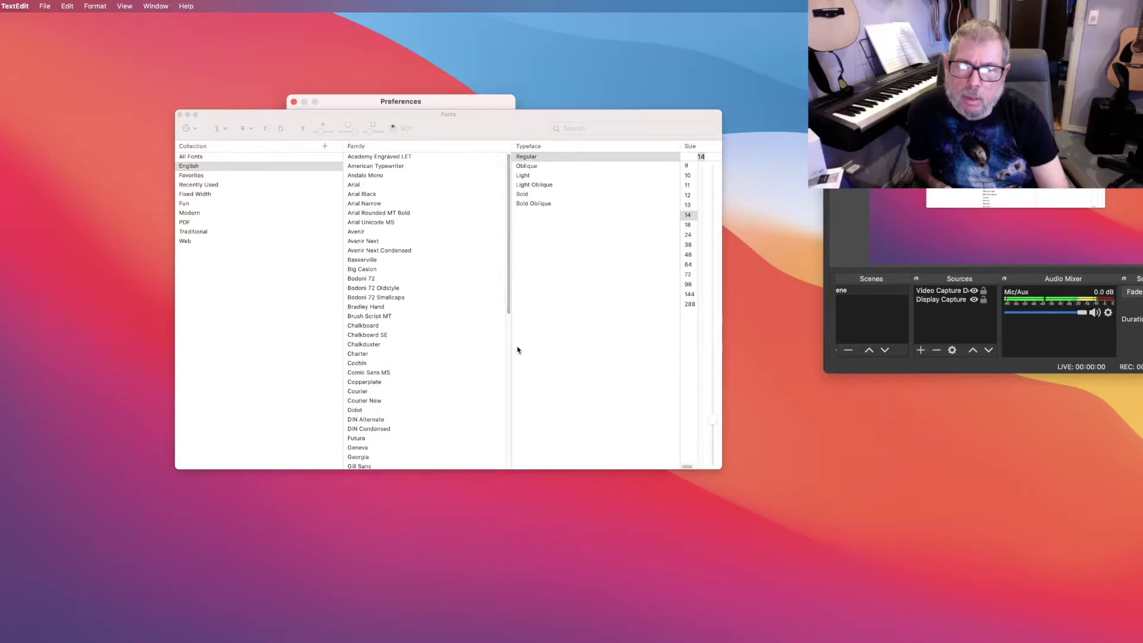
pyautogui.moveTo(508, 301); pyautogui.dragTo(509, 189)
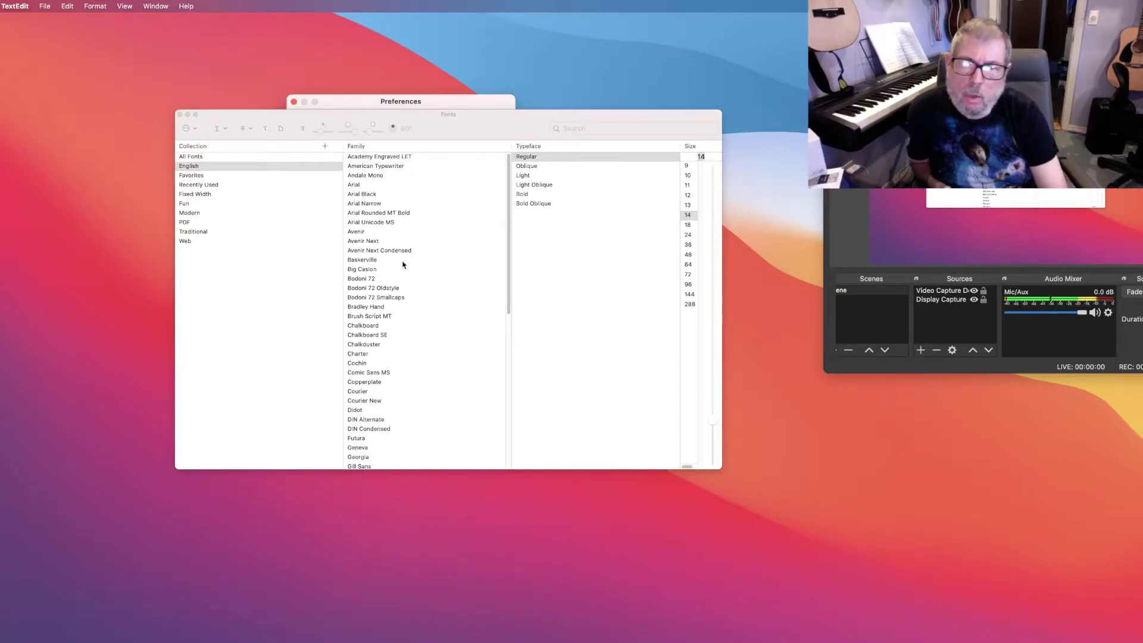
pyautogui.scroll(-10, 456, 408)
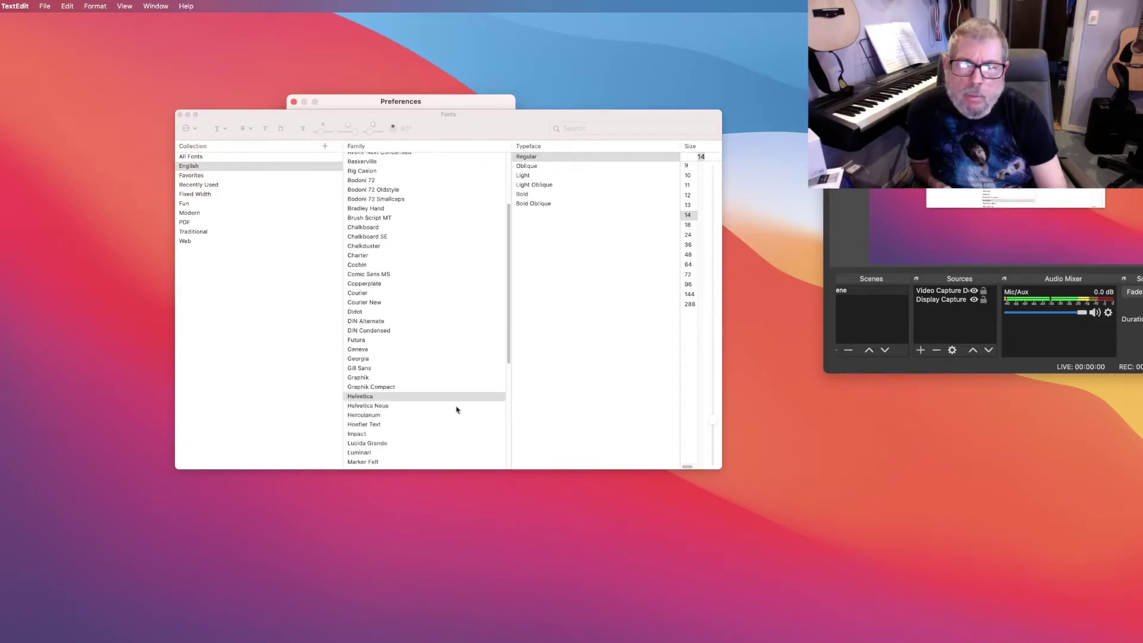
pyautogui.scroll(5, 453, 416)
pyautogui.scroll(5, 452, 420)
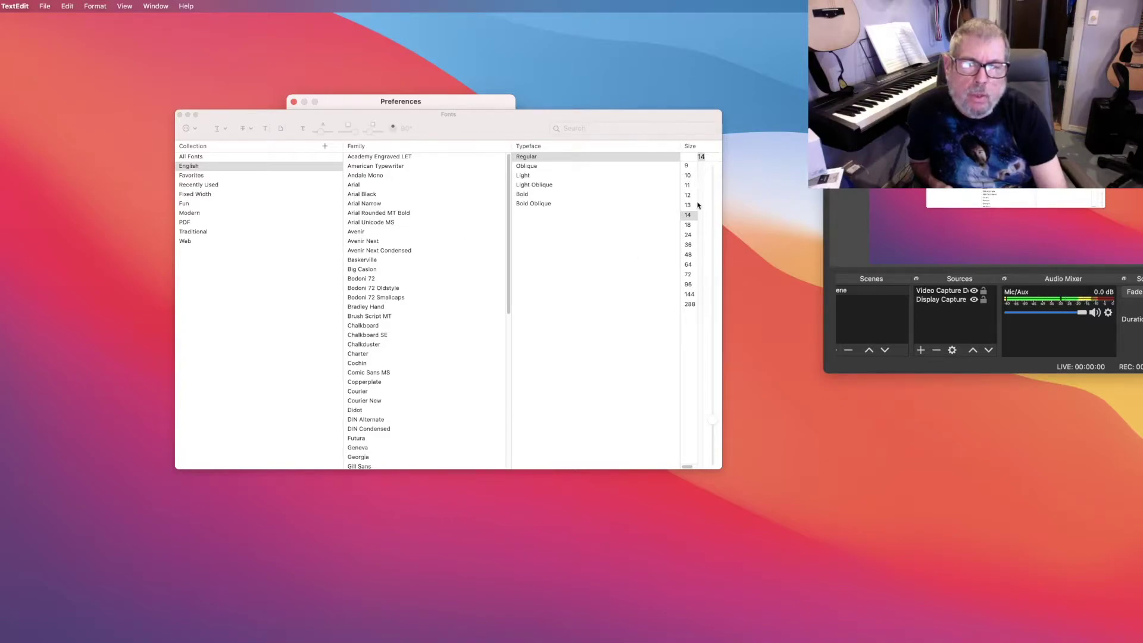
pyautogui.click(689, 227)
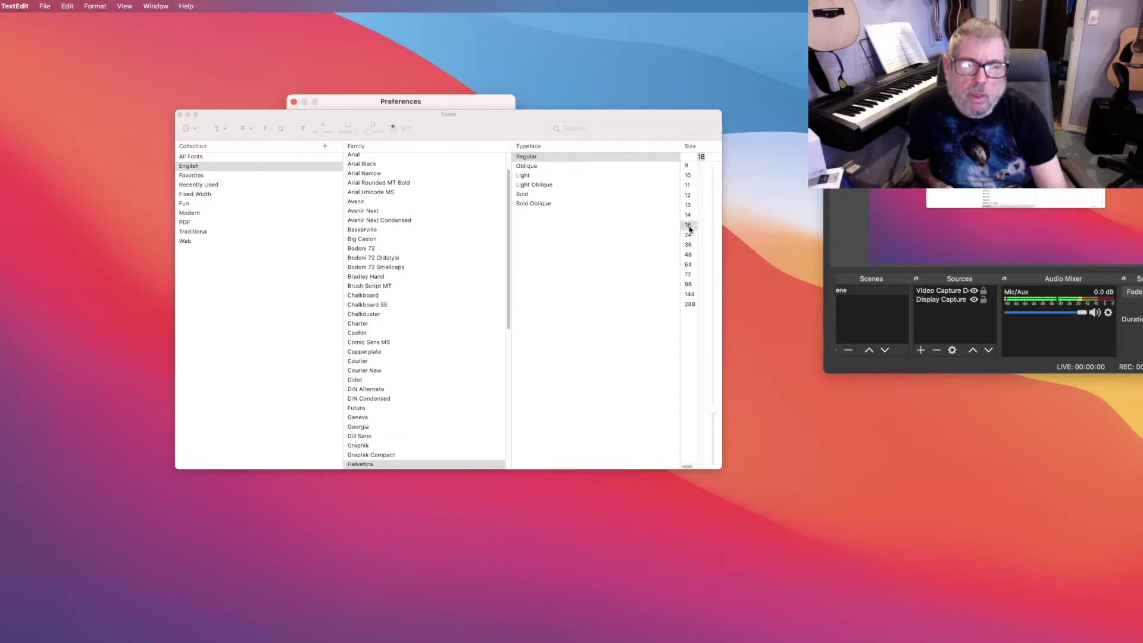
pyautogui.press('super+plus')
pyautogui.moveTo(671, 114); pyautogui.dragTo(648, 100)
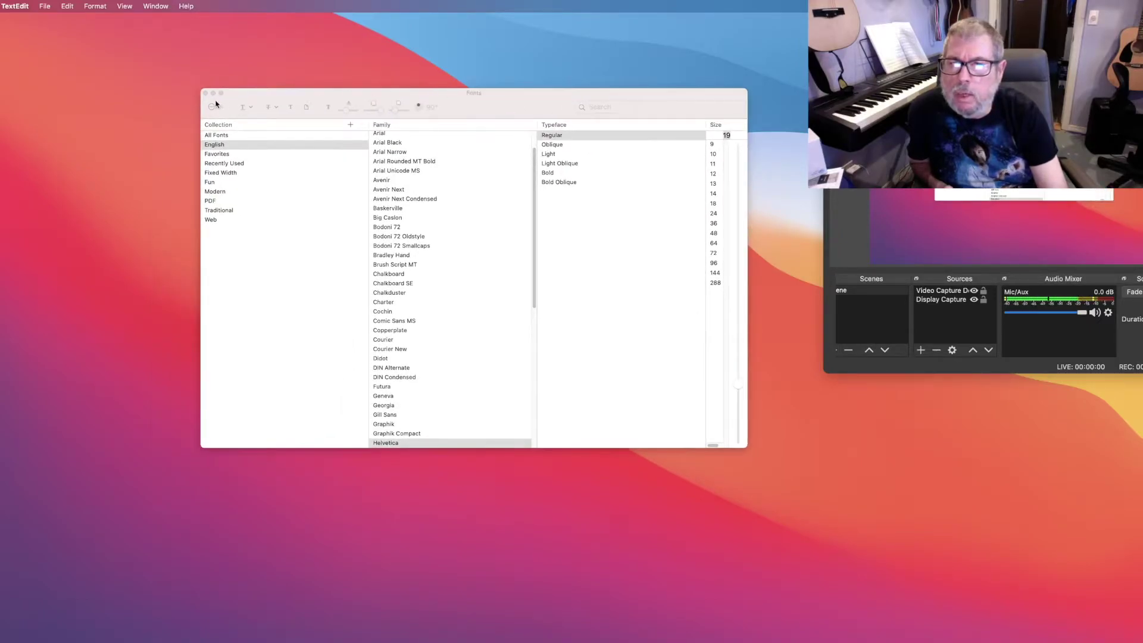
pyautogui.click(157, 99)
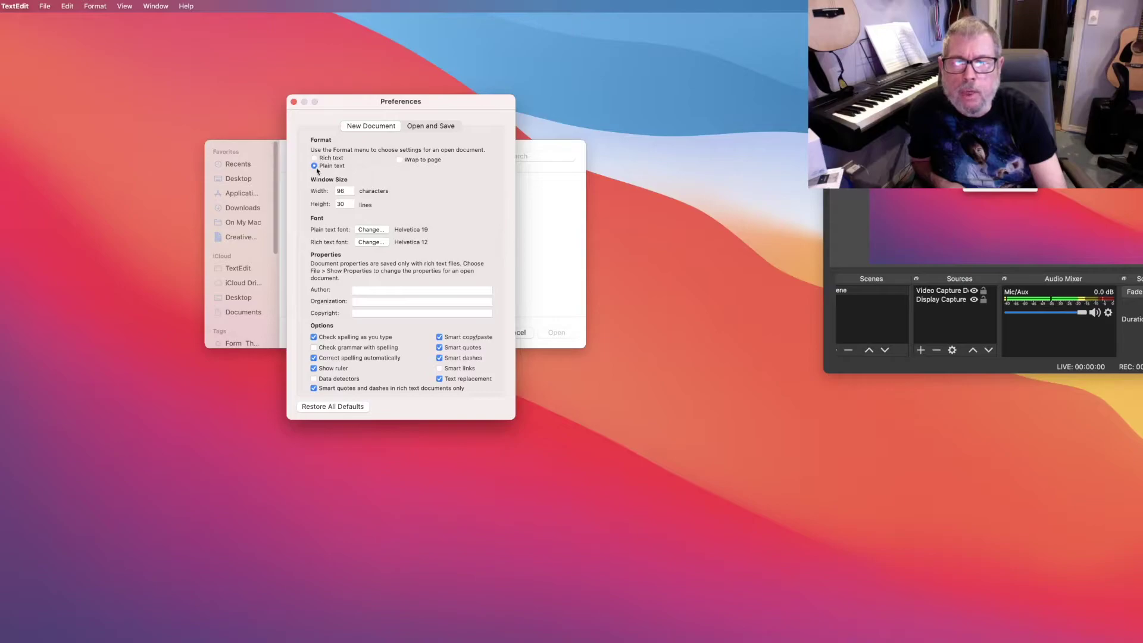
# Switch Preferences to the Open and Save settings
pyautogui.click(433, 126)
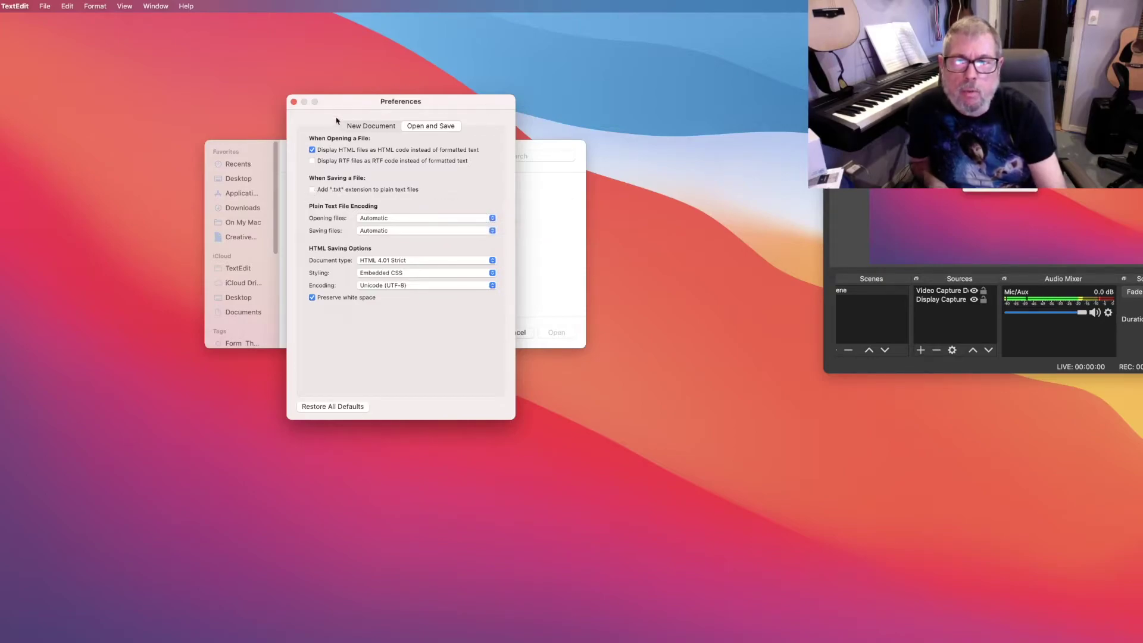
# Review the HTML-as-code Open and Save options, then close the Preferences window
pyautogui.click(360, 127)
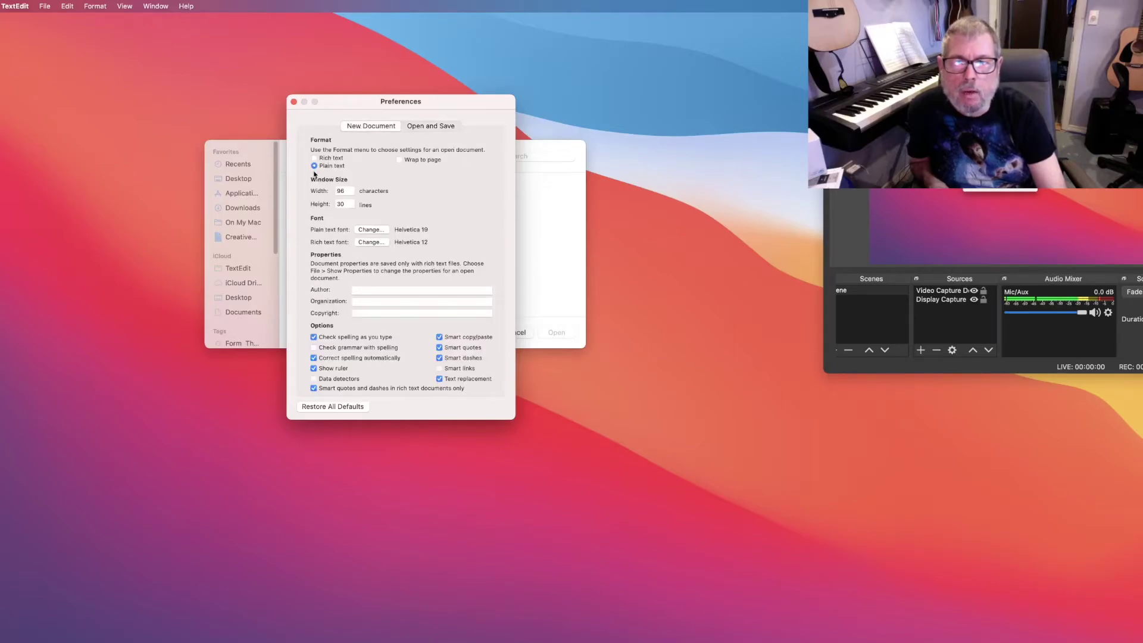
pyautogui.click(445, 130)
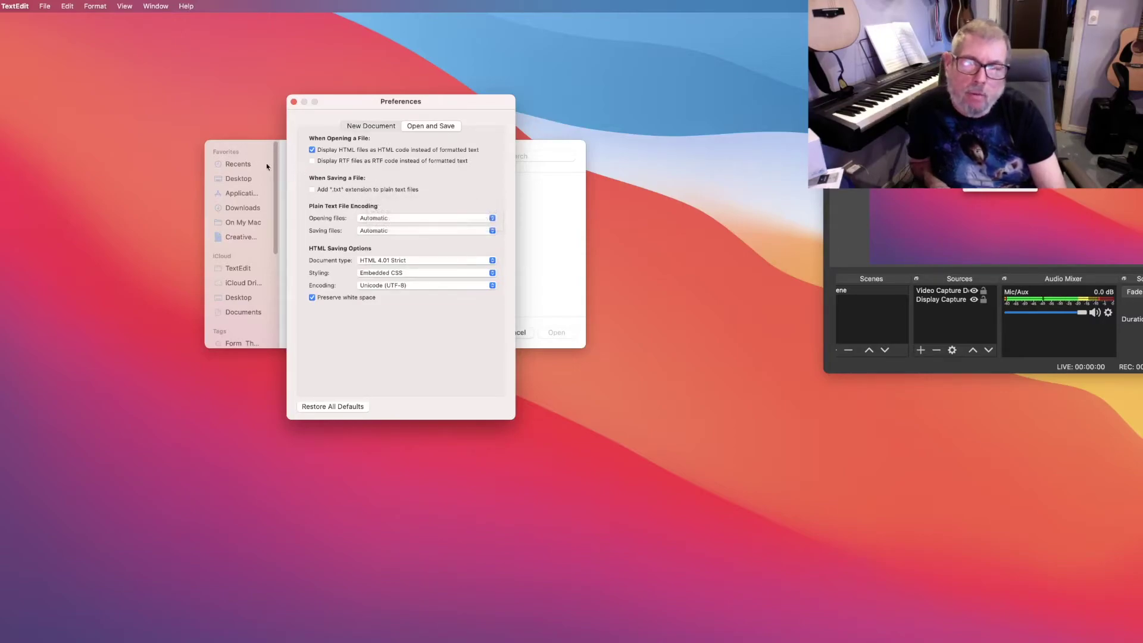
pyautogui.click(294, 101)
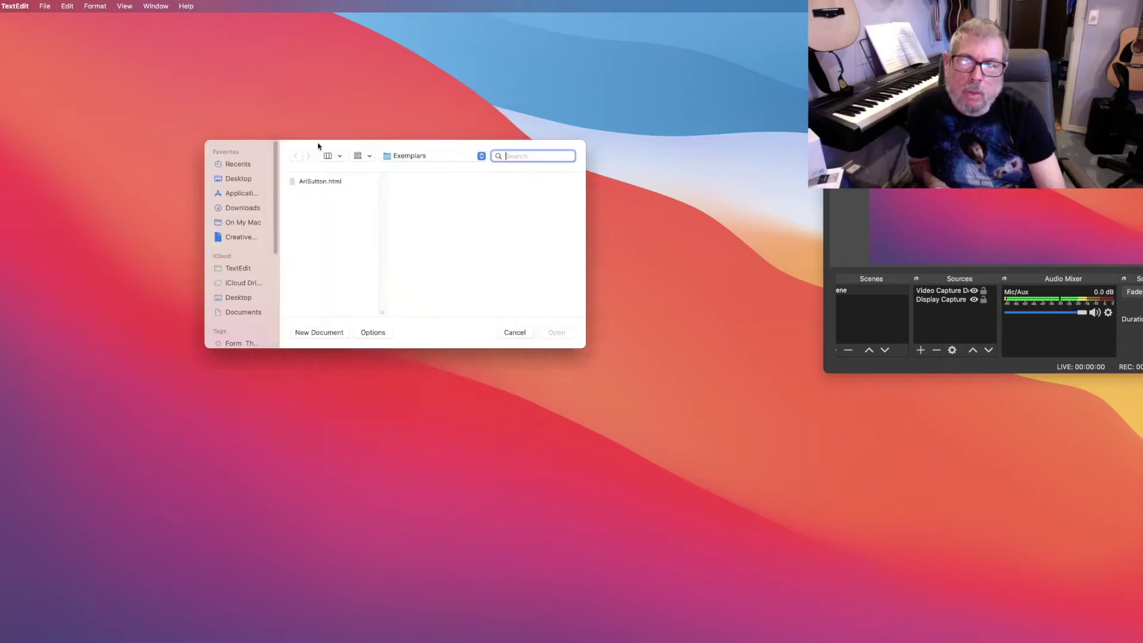
pyautogui.click(312, 182)
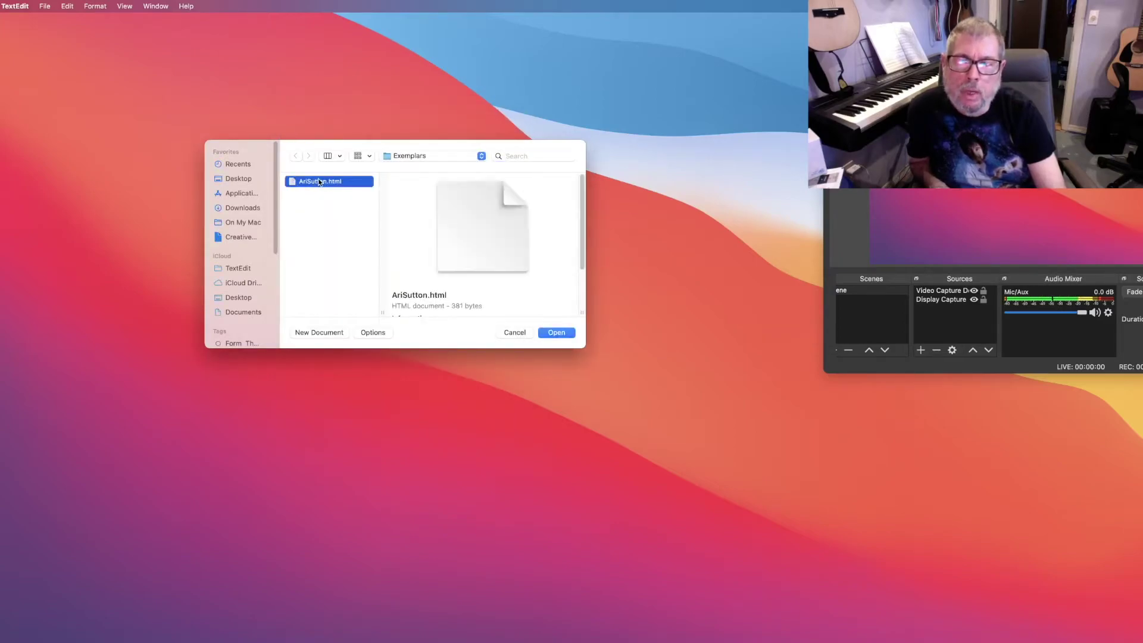
pyautogui.doubleClick(320, 181)
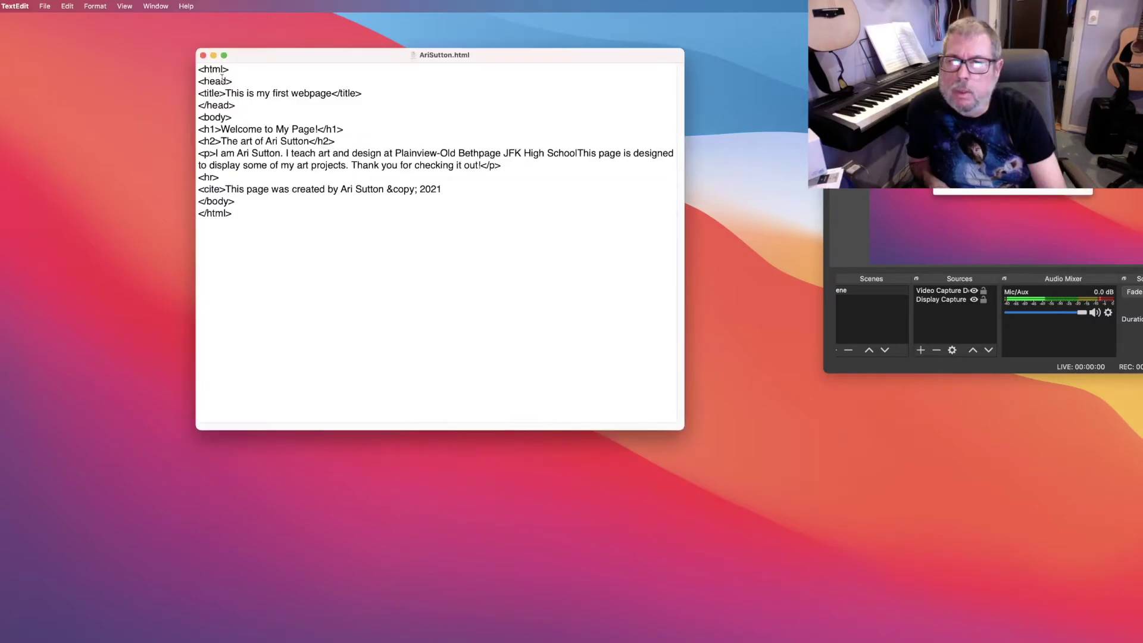
pyautogui.click(203, 55)
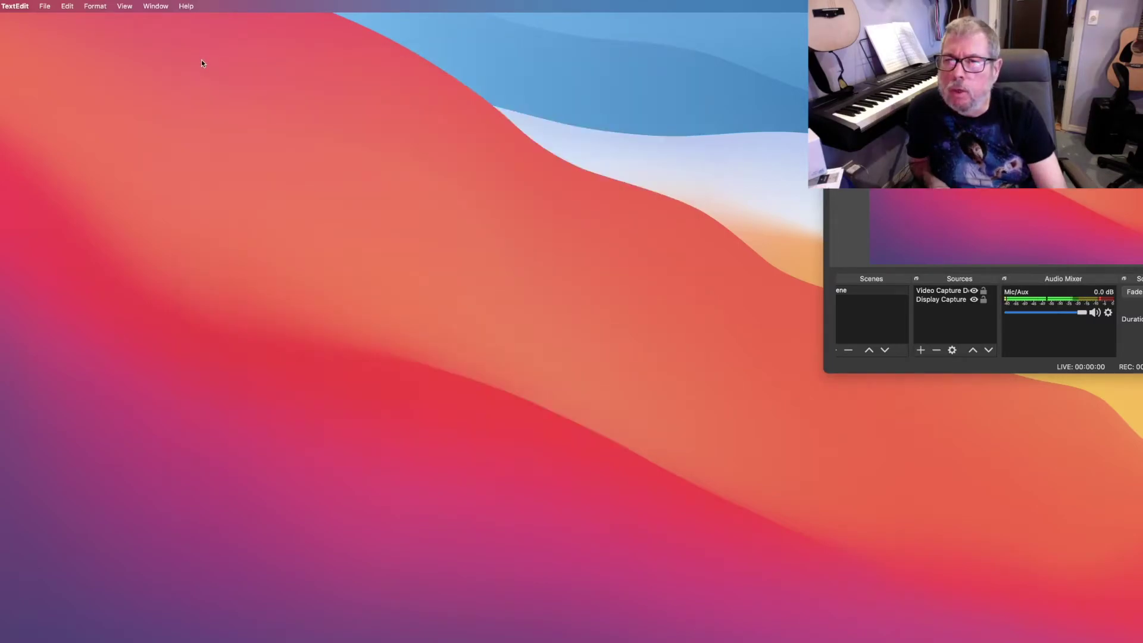
# Create a new document with HTML titled MyNextPageSutton, h1 'The is a test', rule and paragraph
pyautogui.click(50, 7)
pyautogui.click(50, 23)
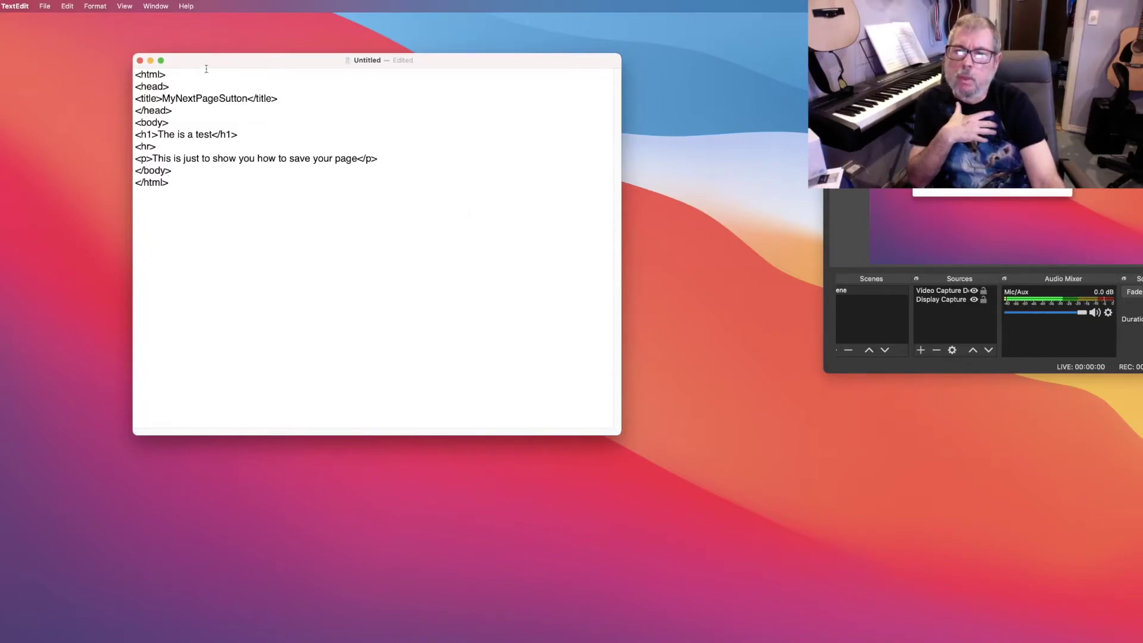
pyautogui.moveTo(216, 59); pyautogui.dragTo(217, 62)
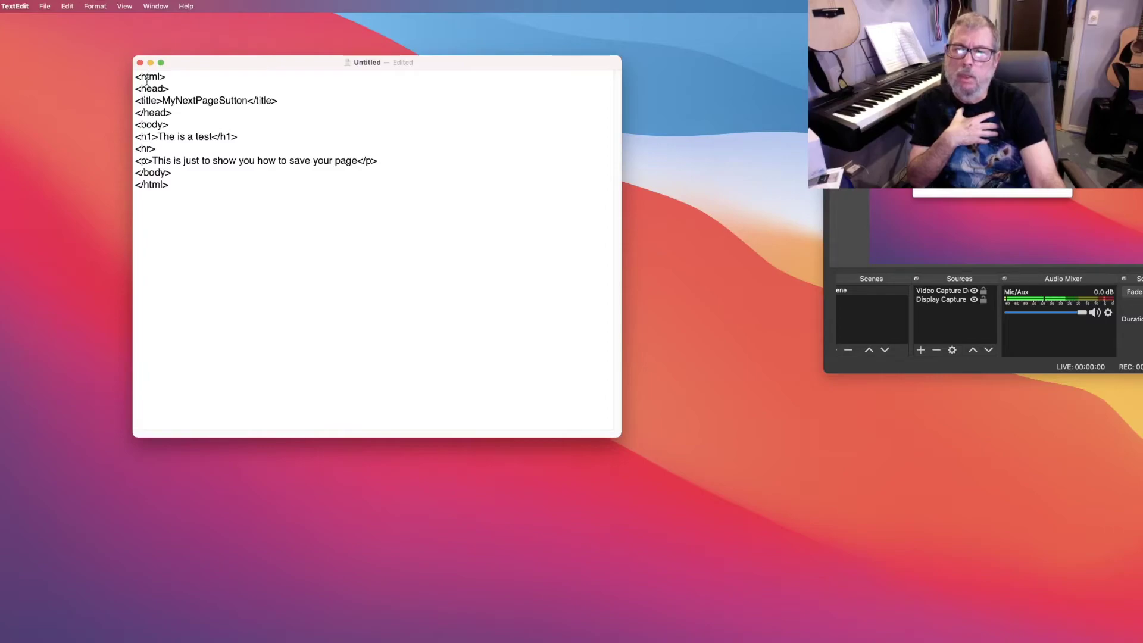
# Save the page as MyNextPageSutton.html in Exemplars, replacing the default Untitled.txt name
pyautogui.click(44, 6)
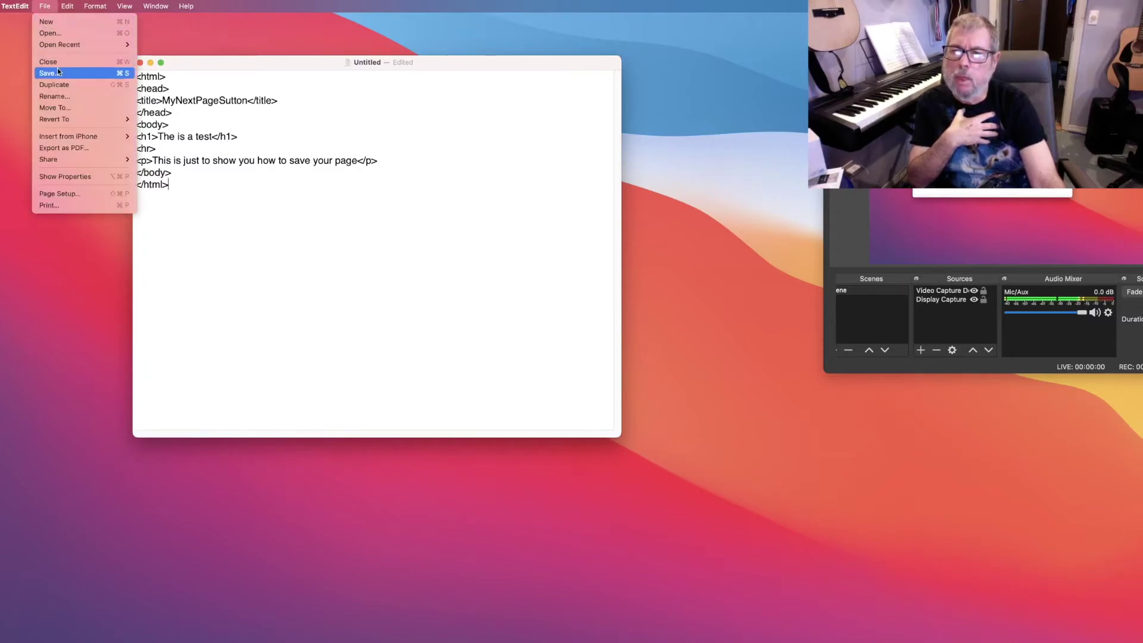
pyautogui.click(59, 73)
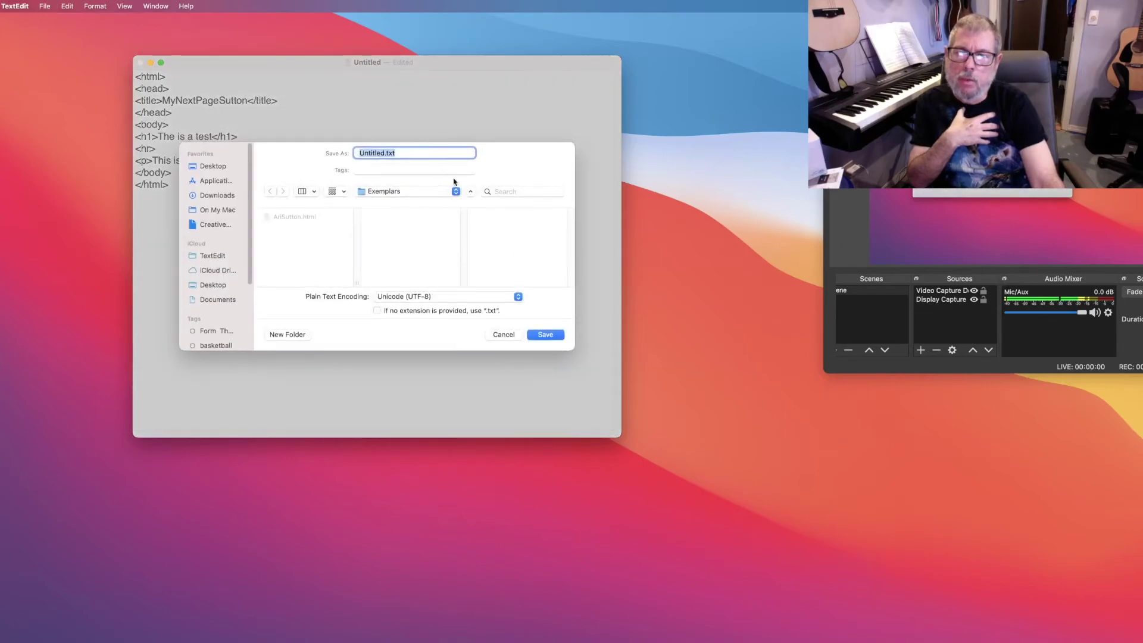
pyautogui.click(404, 155)
pyautogui.tripleClick(389, 155)
pyautogui.write('MyNextPageSutton.html')
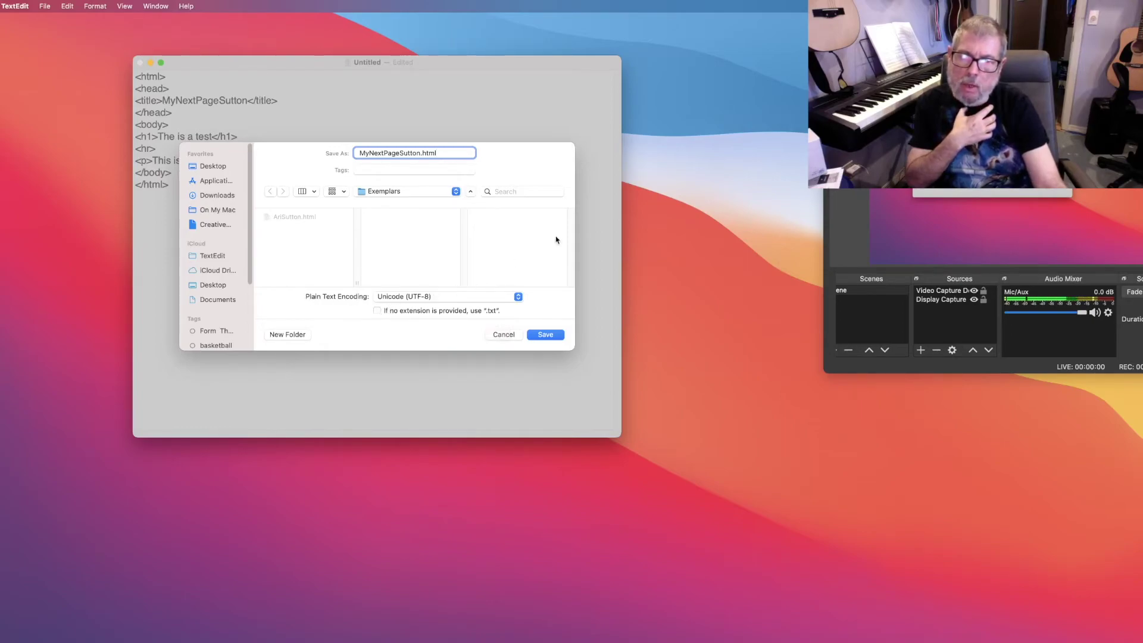
pyautogui.click(456, 192)
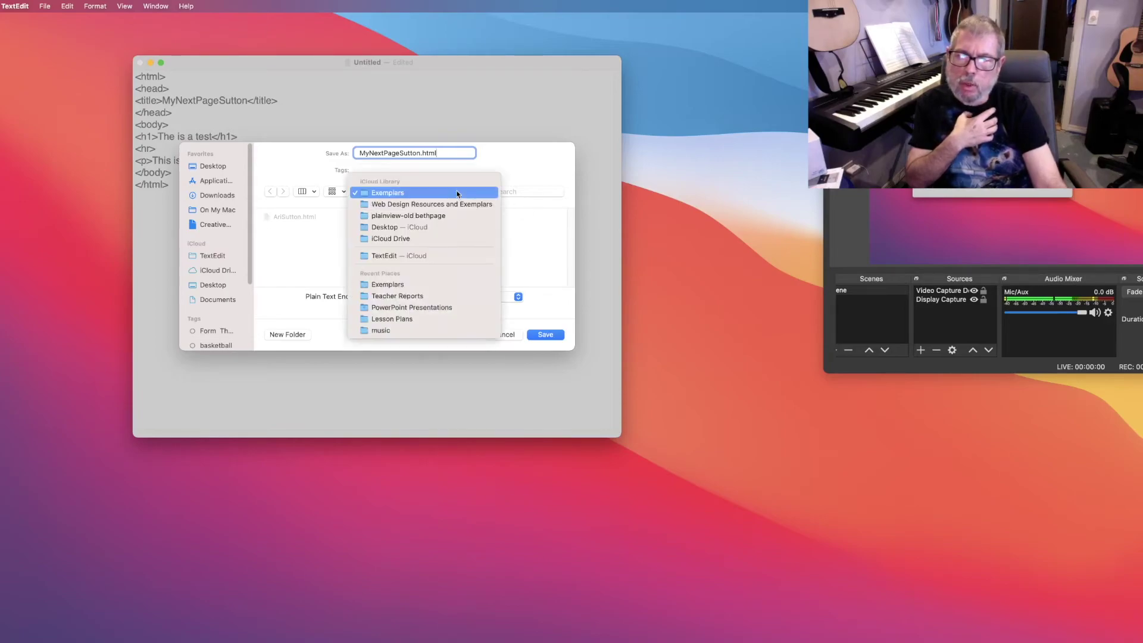
pyautogui.click(406, 193)
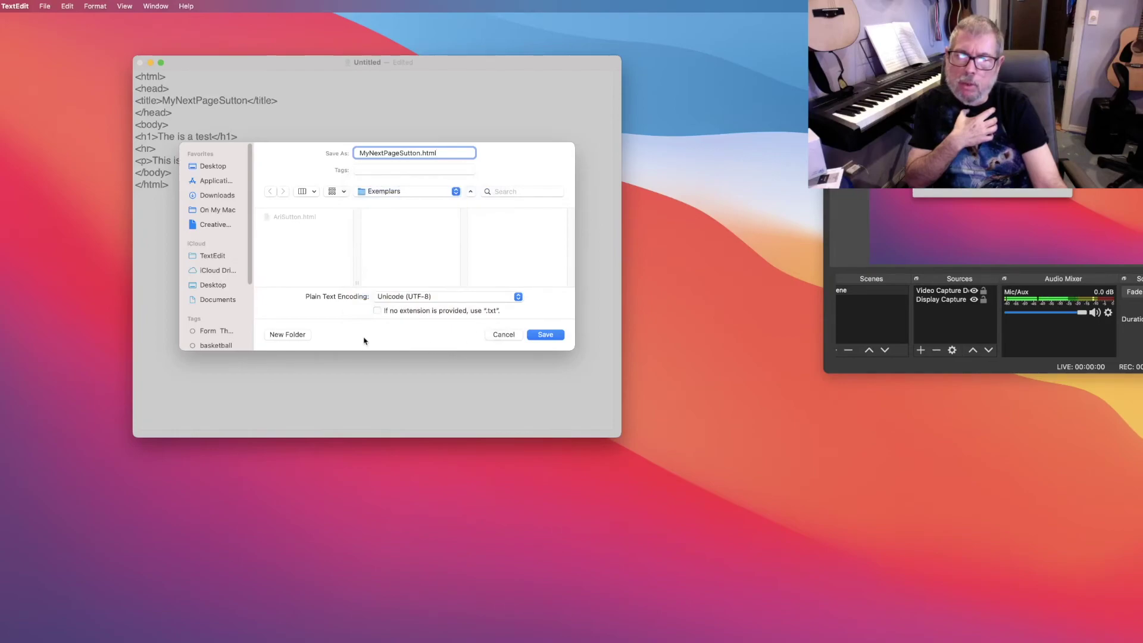
pyautogui.click(544, 335)
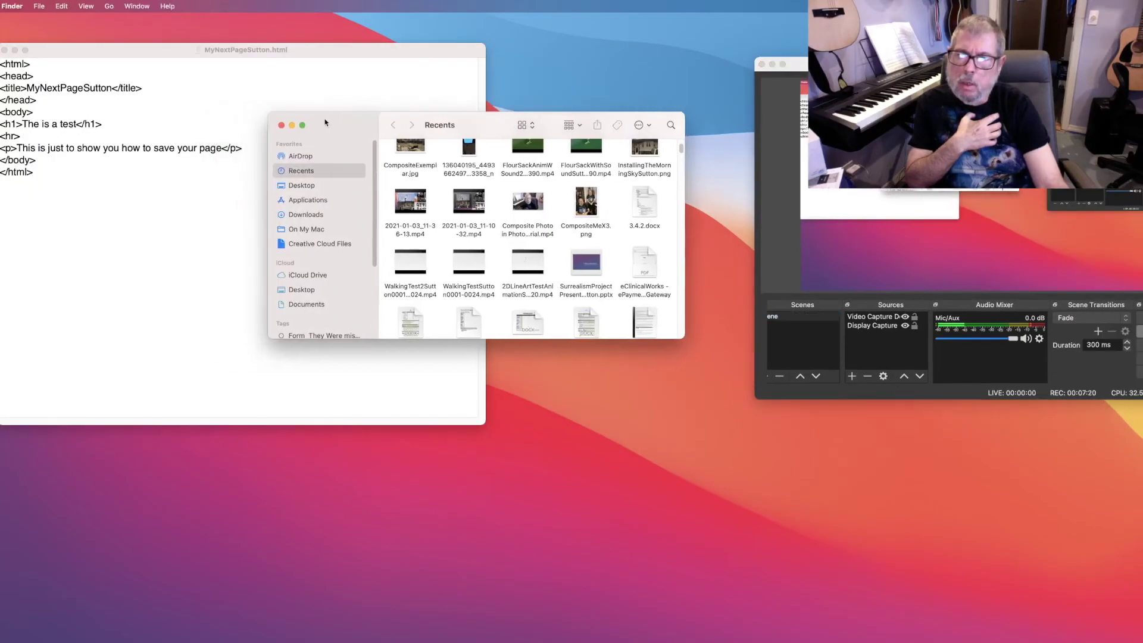
# Browse Desktop > plainview-old bethpage > Web Design Resources > Exemplars and open MyNextPageSutton.html in Safari
pyautogui.moveTo(325, 123); pyautogui.dragTo(338, 123)
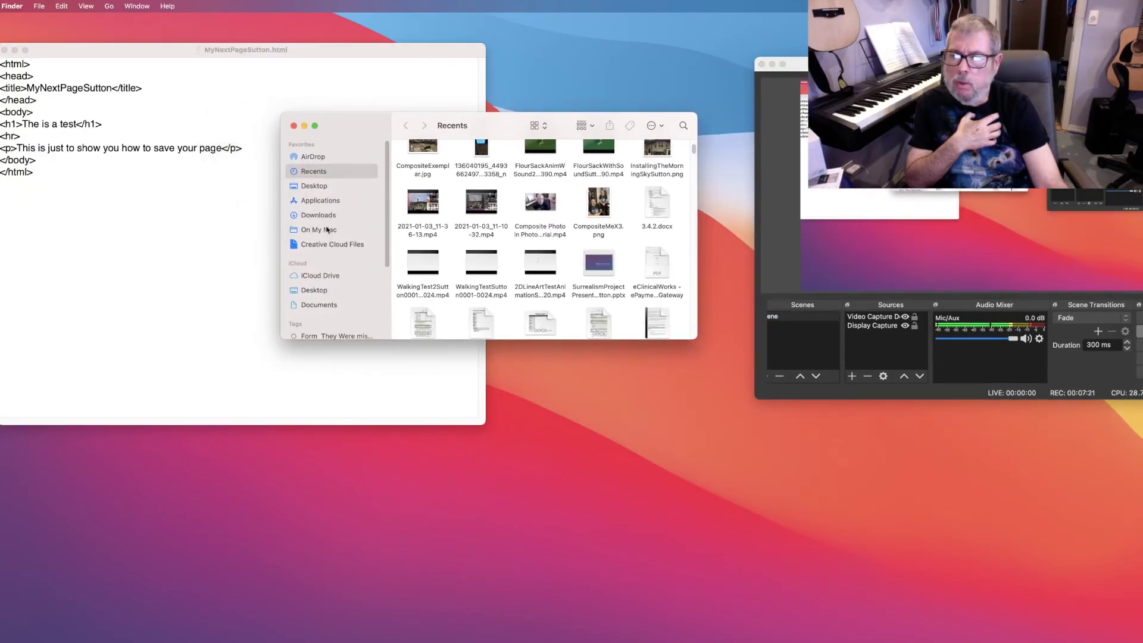
pyautogui.click(318, 187)
pyautogui.scroll(1, 605, 218)
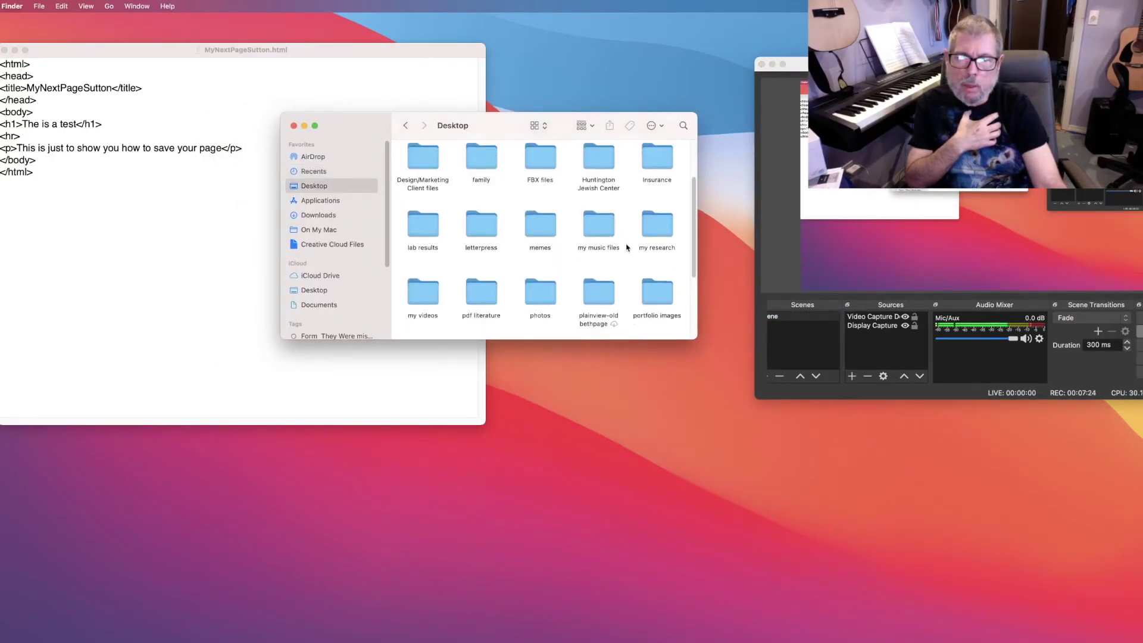
pyautogui.doubleClick(606, 286)
pyautogui.scroll(-3, 606, 286)
pyautogui.doubleClick(485, 301)
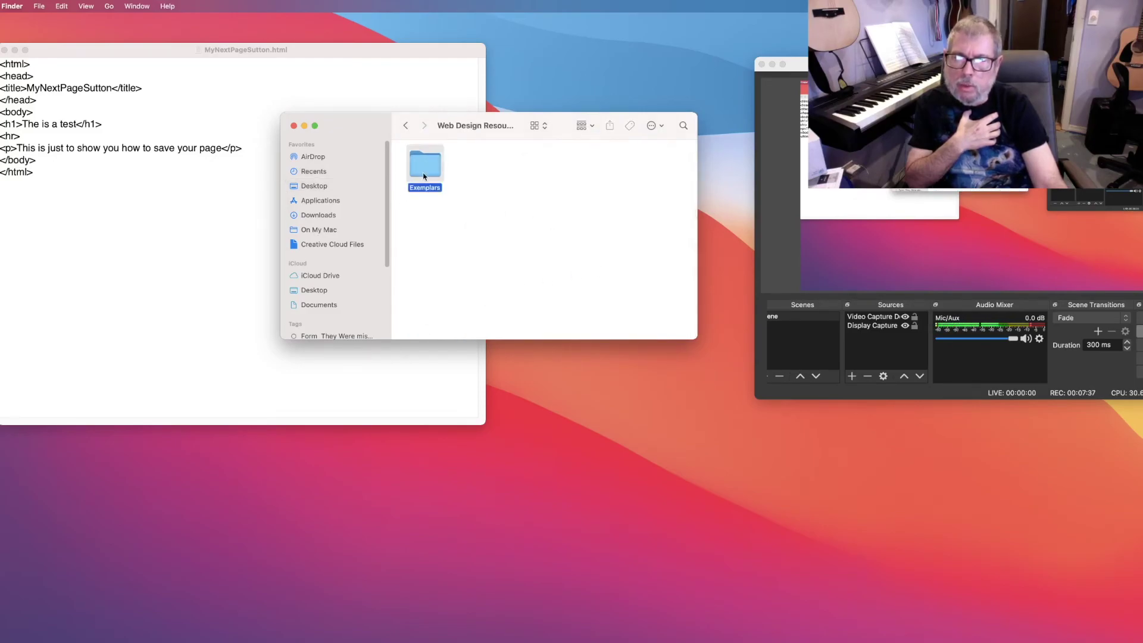
pyautogui.doubleClick(425, 176)
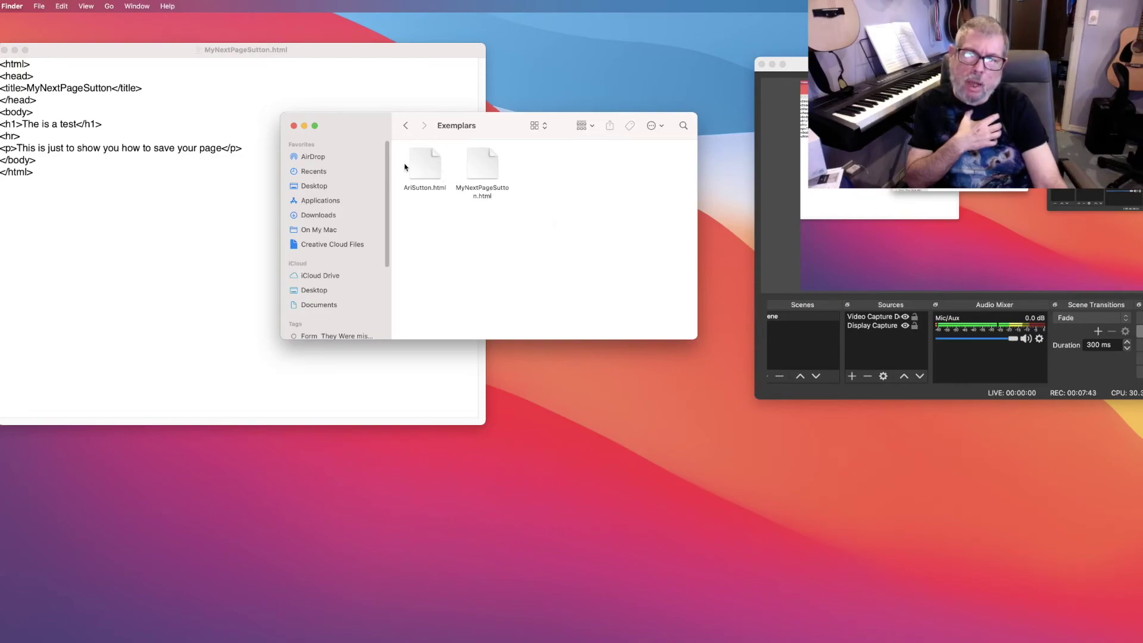
pyautogui.doubleClick(483, 166)
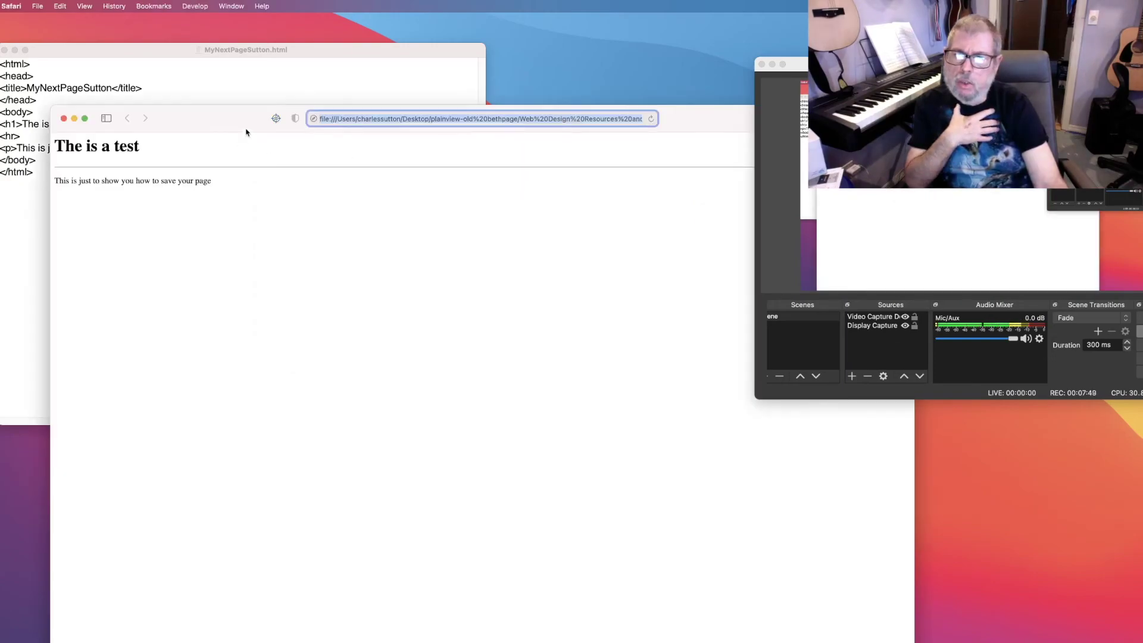
pyautogui.moveTo(246, 132); pyautogui.dragTo(233, 19)
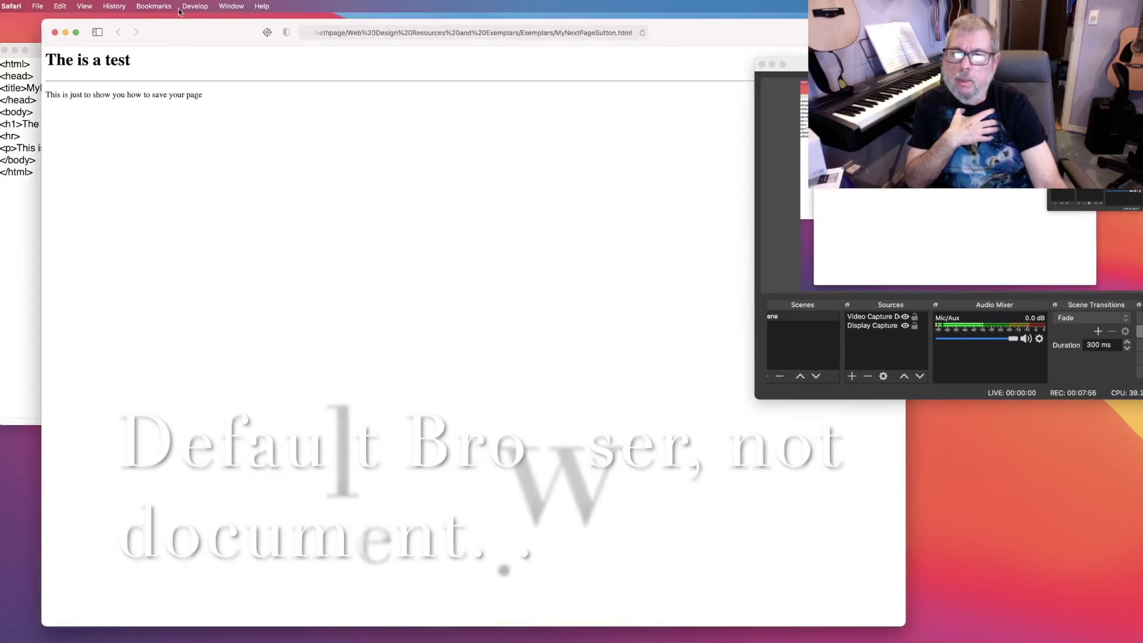
# Close the Safari page, the Finder window and the MyNextPageSutton.html document
pyautogui.click(54, 30)
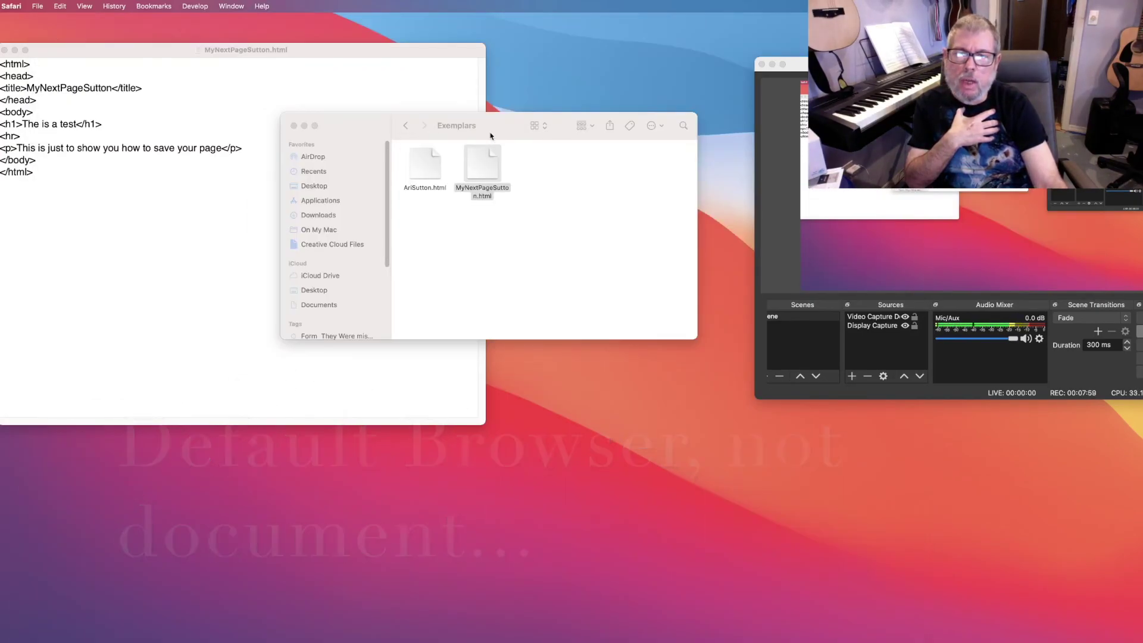
pyautogui.click(483, 128)
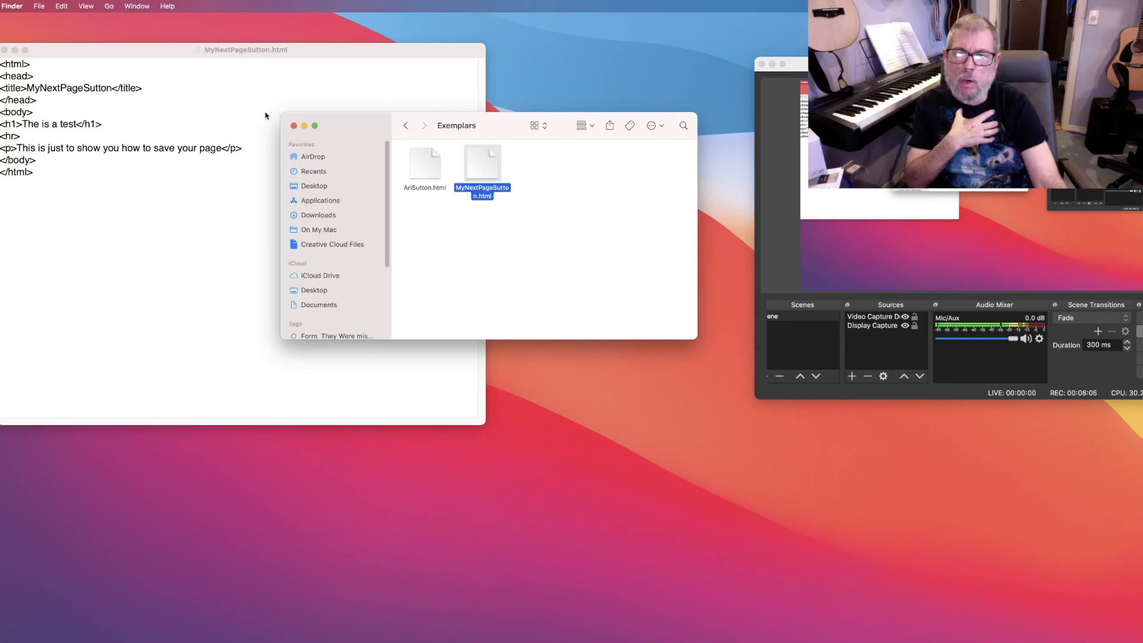
pyautogui.click(293, 126)
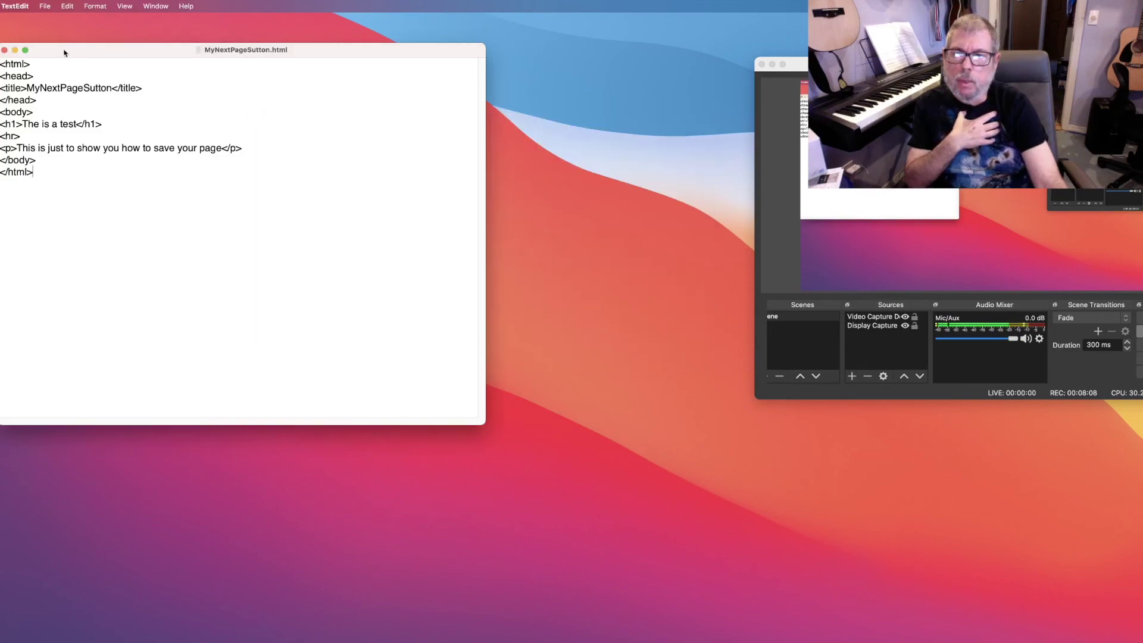
pyautogui.click(5, 51)
pyautogui.click(15, 6)
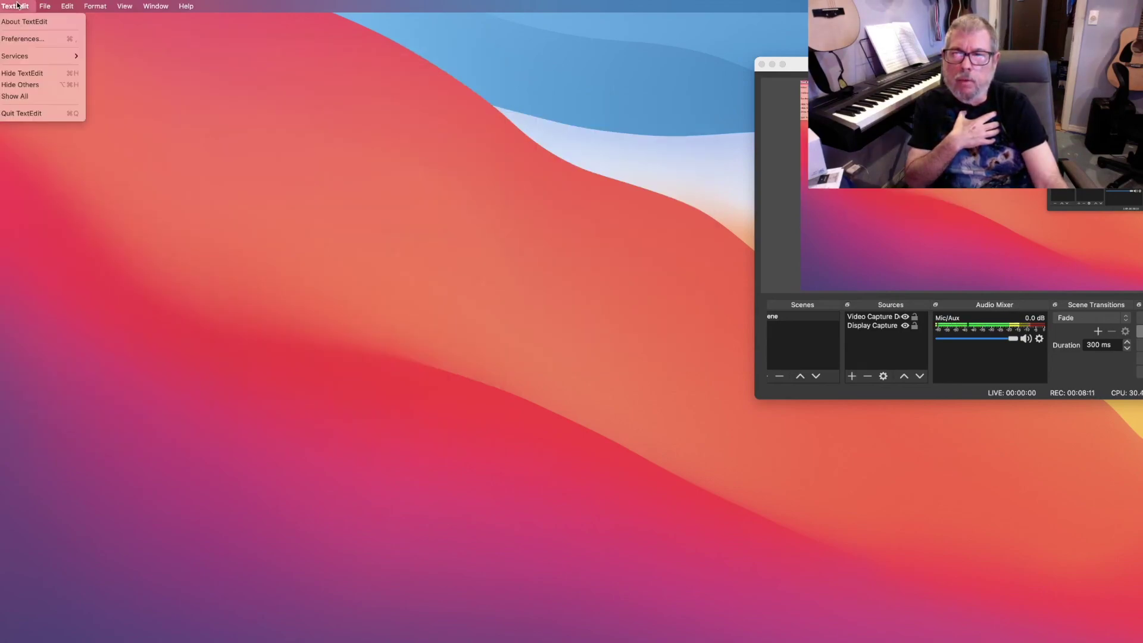